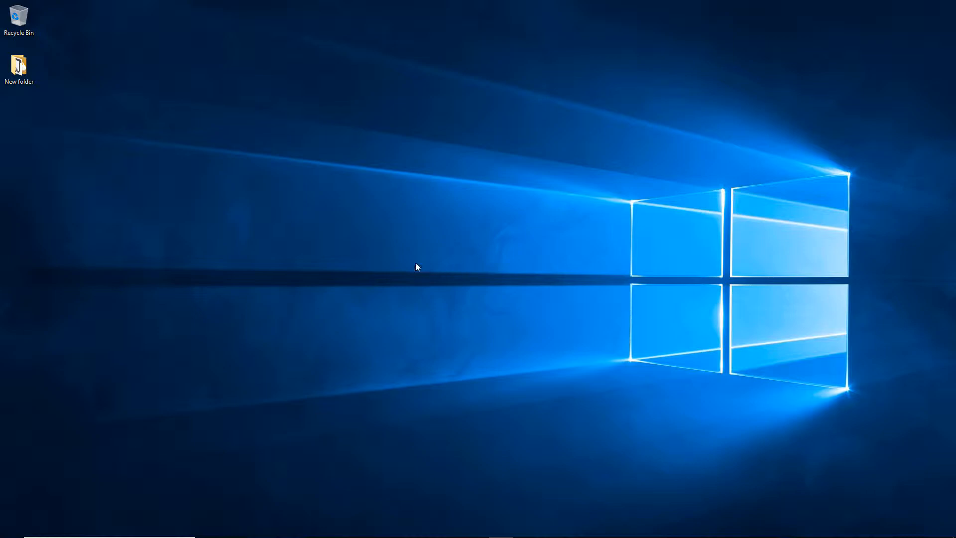
Open python.org in the Chrome browser and go to the Python downloads page for Windows.
{"action": "mouse_move", "coordinate": [448, 536]}
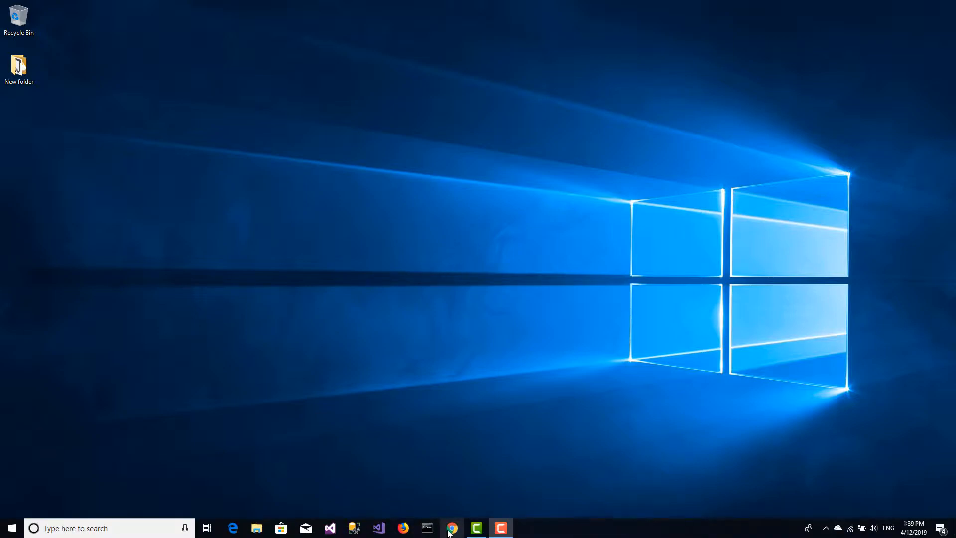
{"action": "left_click", "coordinate": [448, 532]}
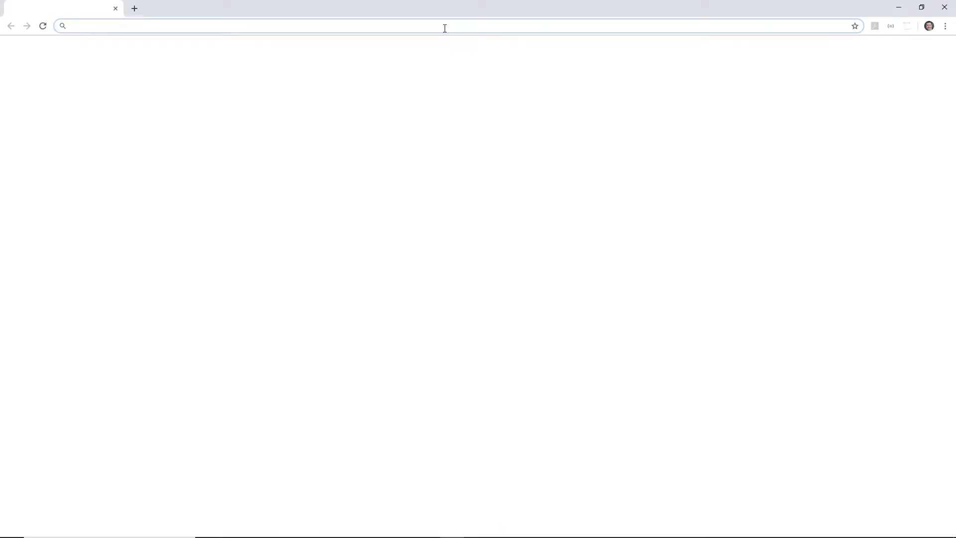
{"action": "type", "text": "py"}
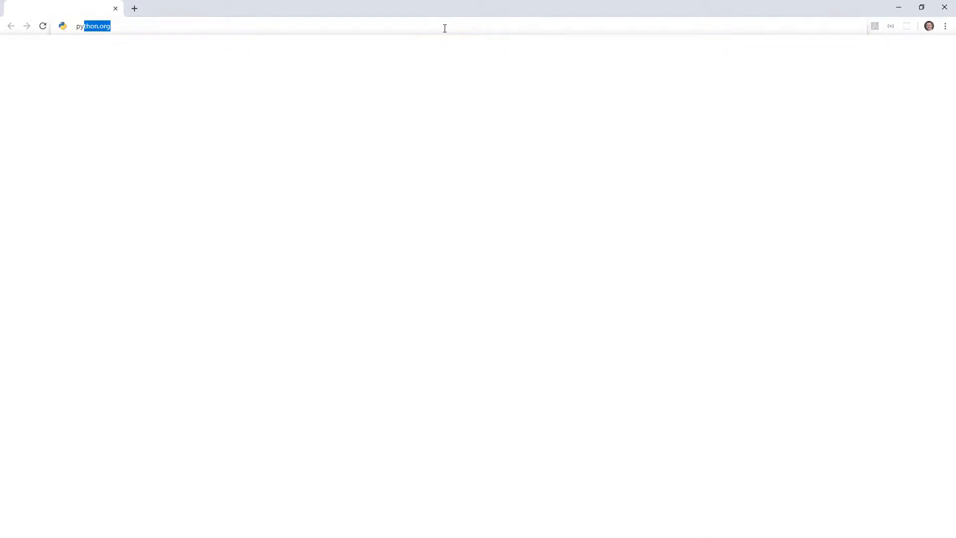
{"action": "key", "text": "Return"}
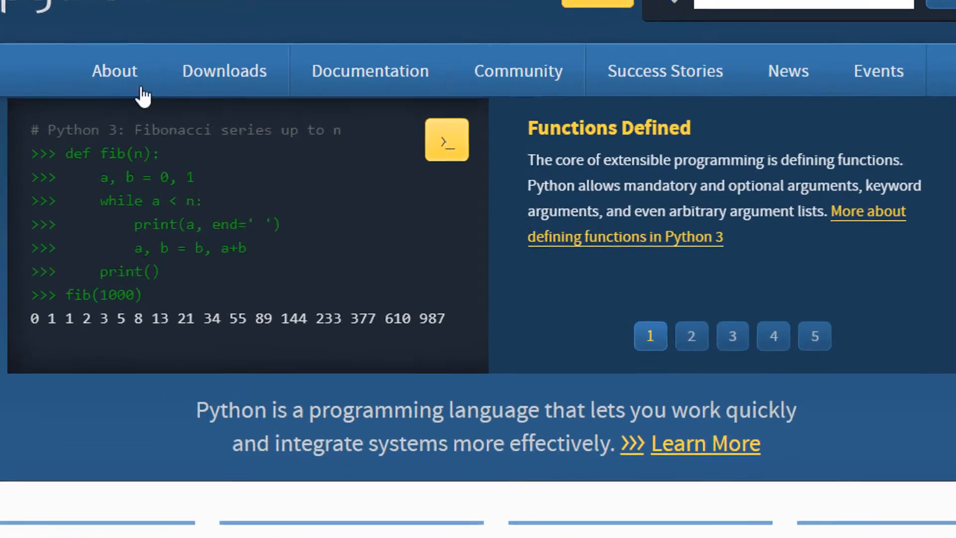
{"action": "mouse_move", "coordinate": [322, 131]}
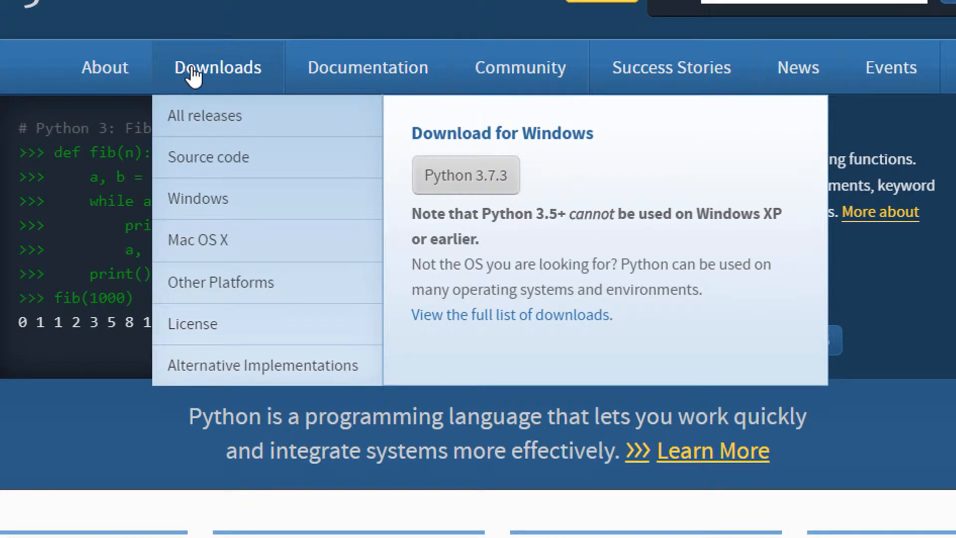
{"action": "left_click", "coordinate": [202, 200]}
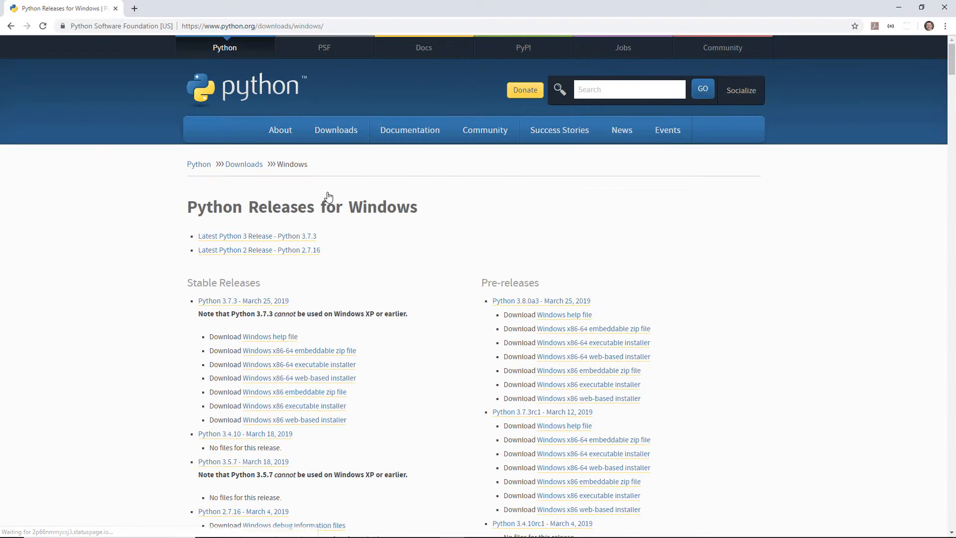
Download the Windows x86-64 executable installer of the stable Python 3.7.3 release.
{"action": "scroll", "coordinate": [115, 228], "scroll_direction": "down", "scroll_amount": 4}
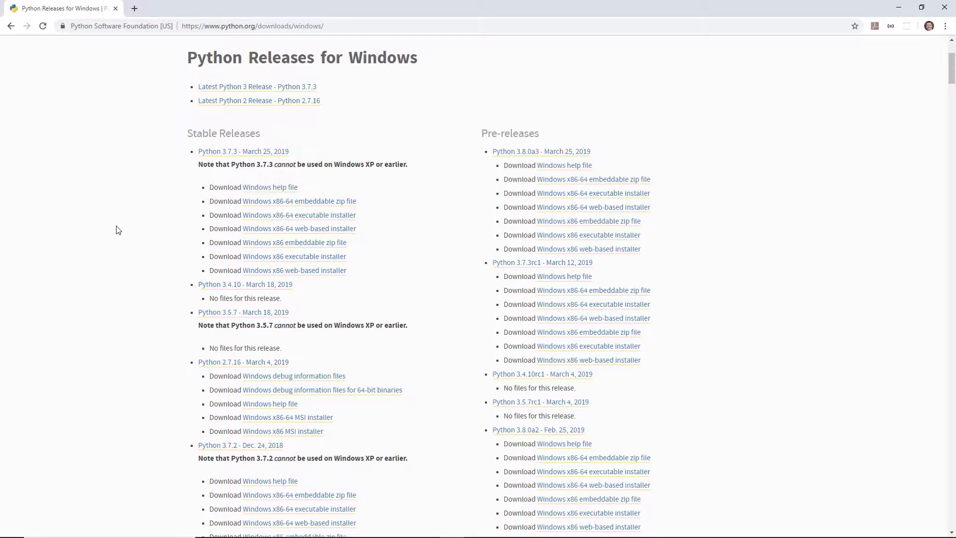
{"action": "scroll", "coordinate": [32, 248], "scroll_direction": "up", "scroll_amount": 4}
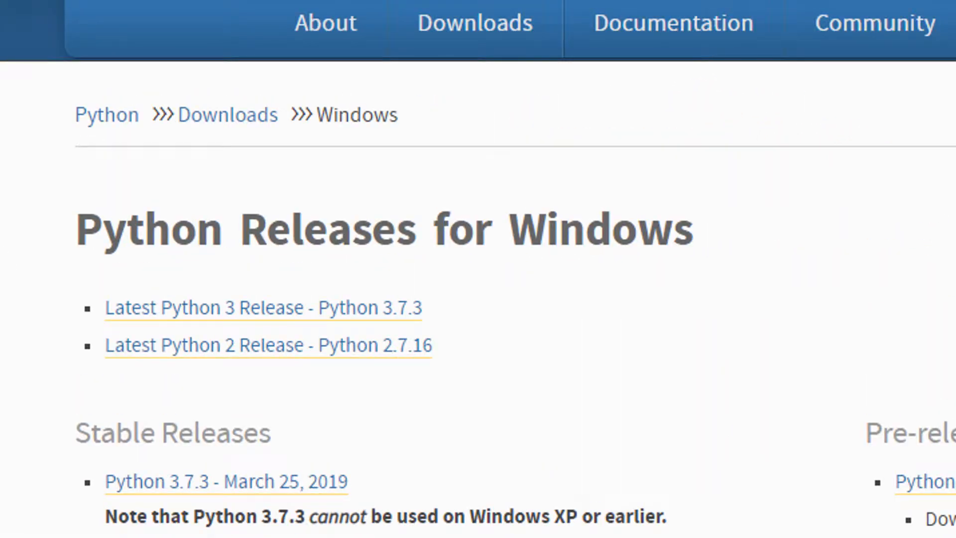
{"action": "scroll", "coordinate": [478, 269], "scroll_direction": "down", "scroll_amount": 3}
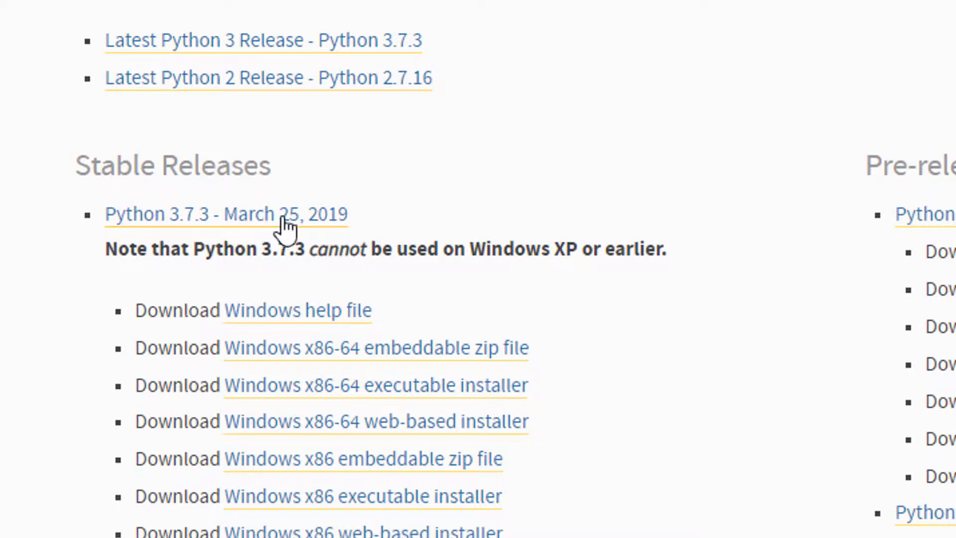
{"action": "scroll", "coordinate": [478, 269], "scroll_direction": "down", "scroll_amount": 3}
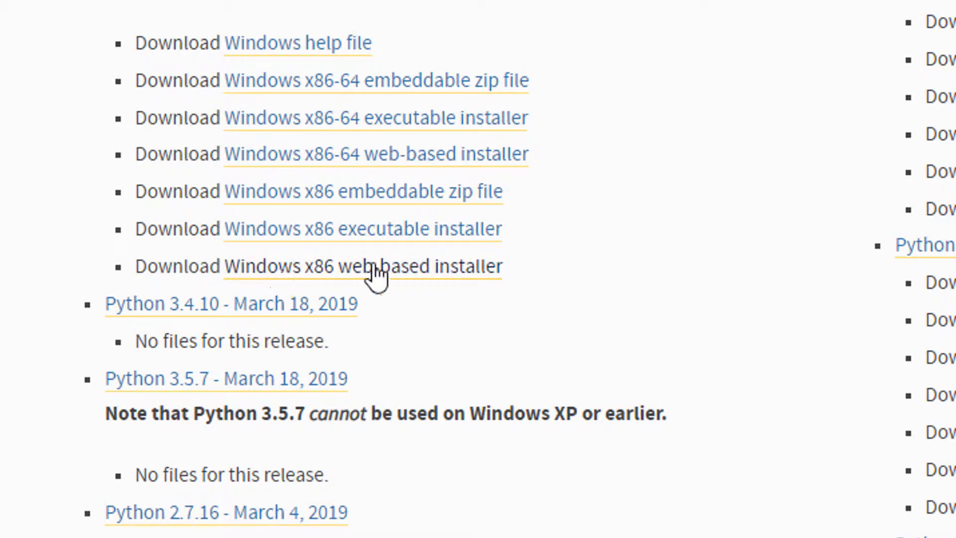
{"action": "left_click", "coordinate": [378, 121]}
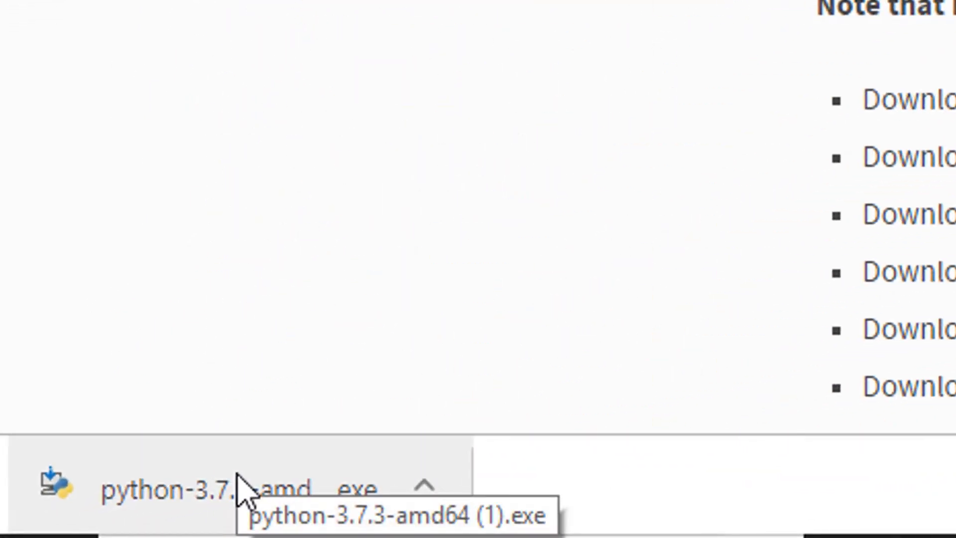
Run the downloaded Python 3.7.3 installer and install it with default settings, adding Python 3.7 to PATH.
{"action": "left_click", "coordinate": [238, 486]}
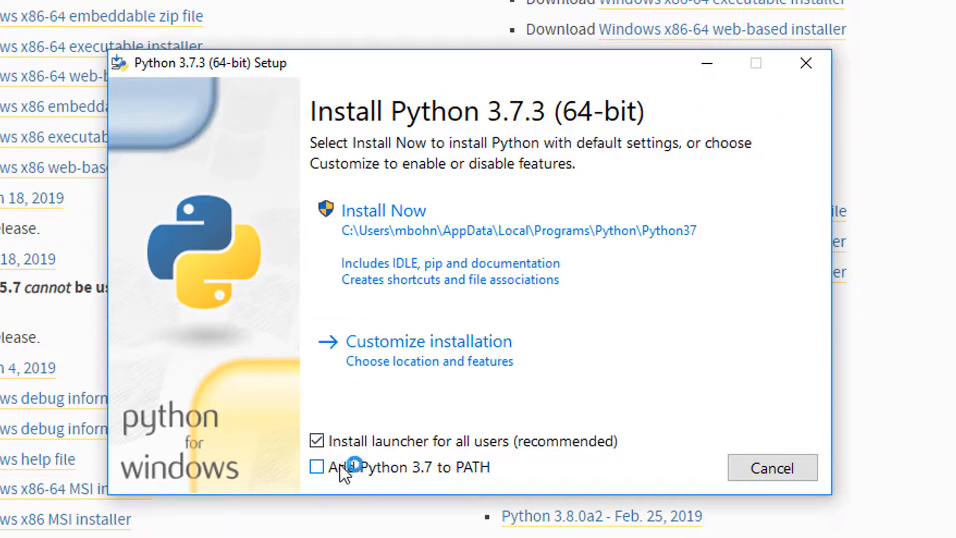
{"action": "left_click", "coordinate": [317, 468]}
{"action": "left_click", "coordinate": [425, 240]}
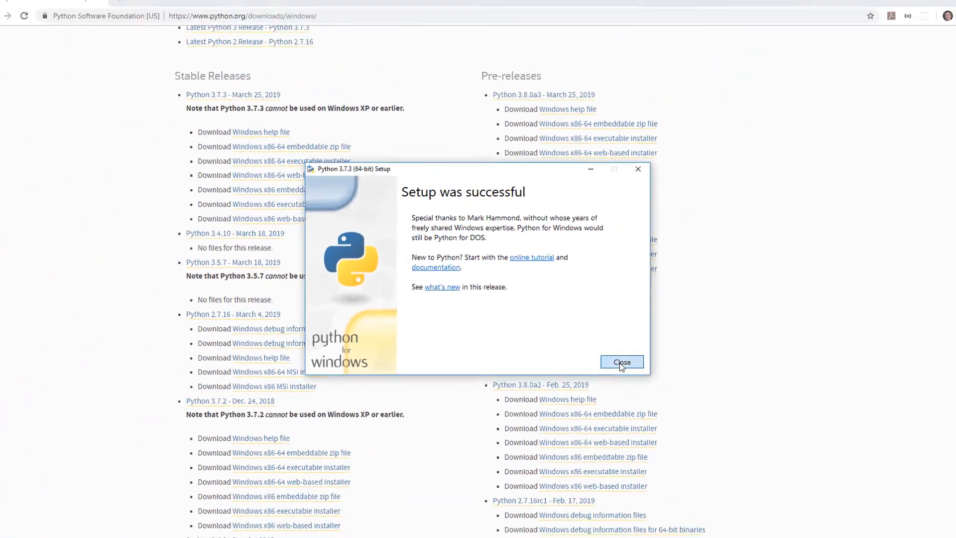
{"action": "left_click", "coordinate": [620, 362]}
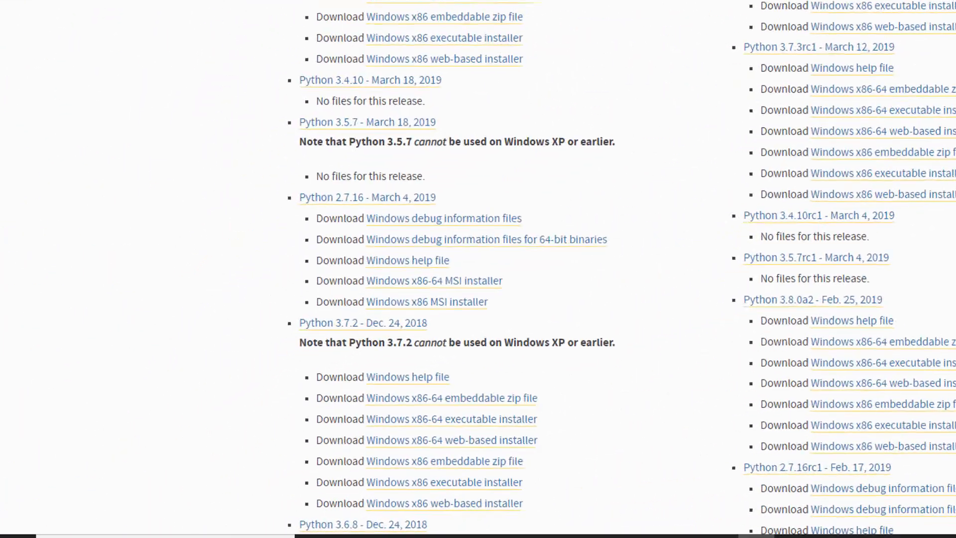
Check the installed Python version by running python --version in a Command Prompt, and close that window.
{"action": "left_click", "coordinate": [150, 519]}
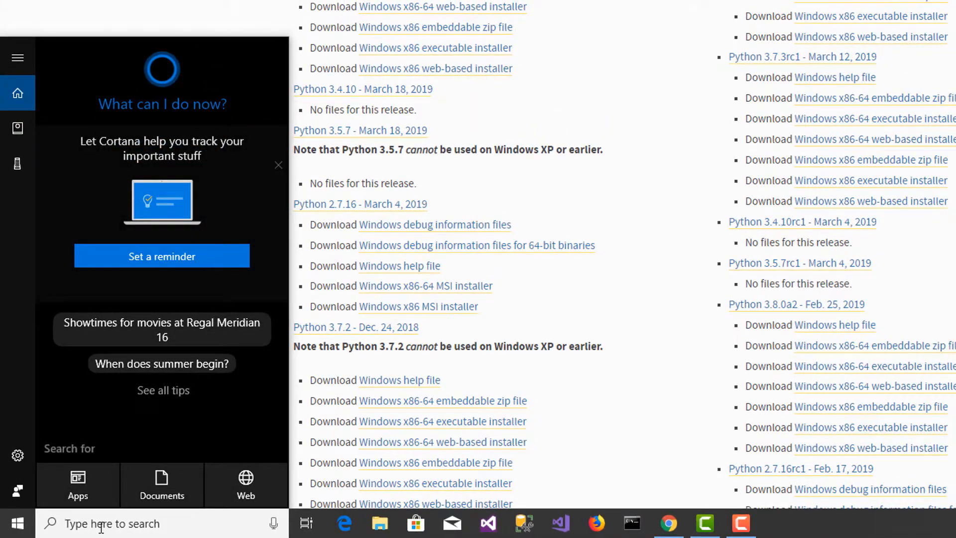
{"action": "type", "text": "cmd"}
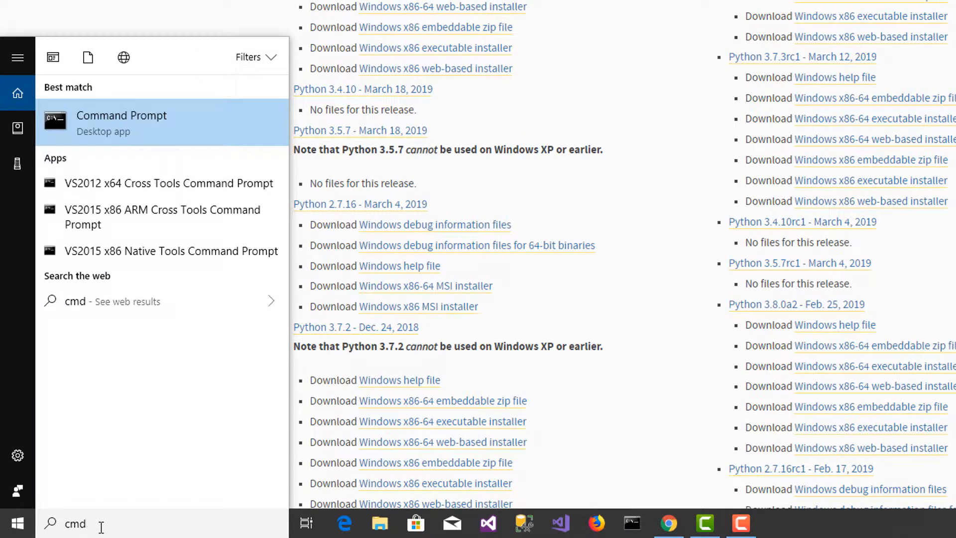
{"action": "left_click", "coordinate": [133, 124]}
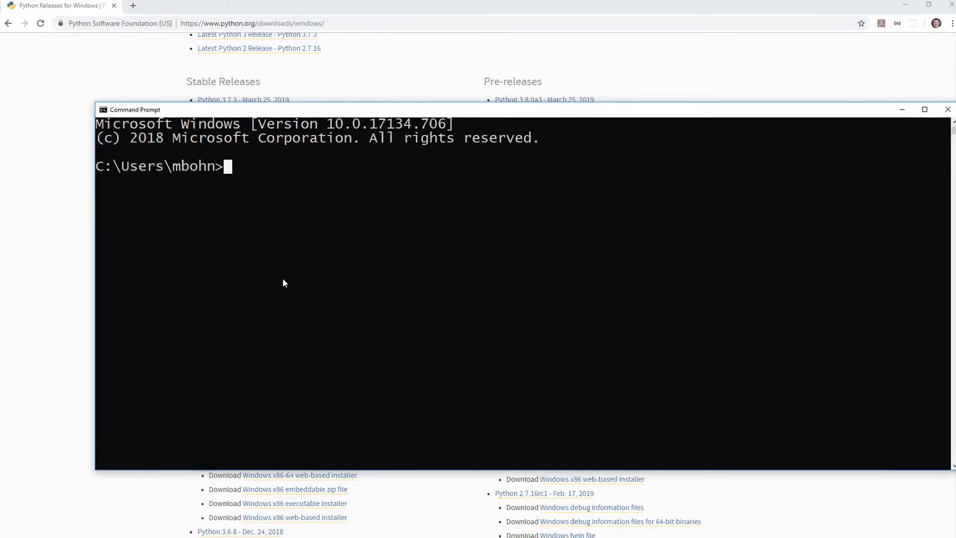
{"action": "type", "text": "pytho"}
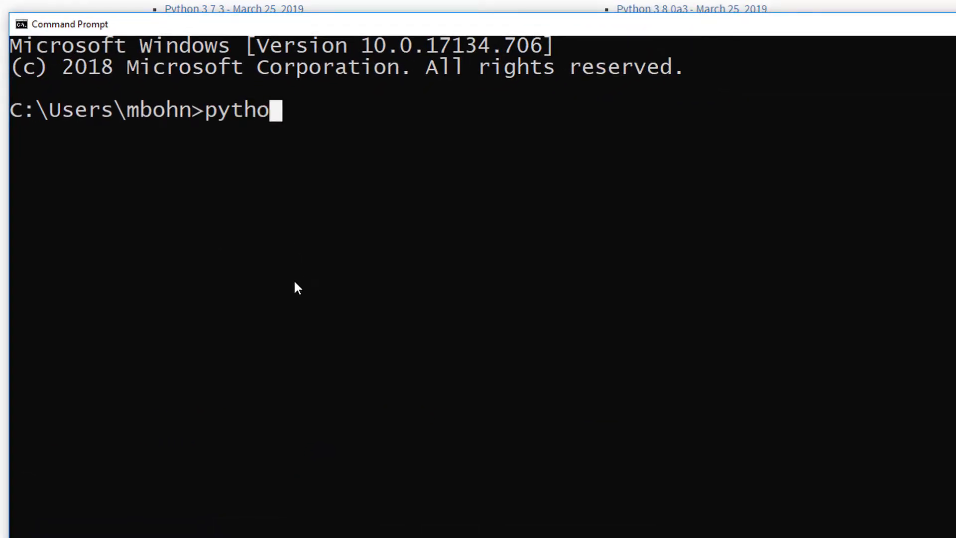
{"action": "type", "text": "n --version"}
{"action": "key", "text": "Return"}
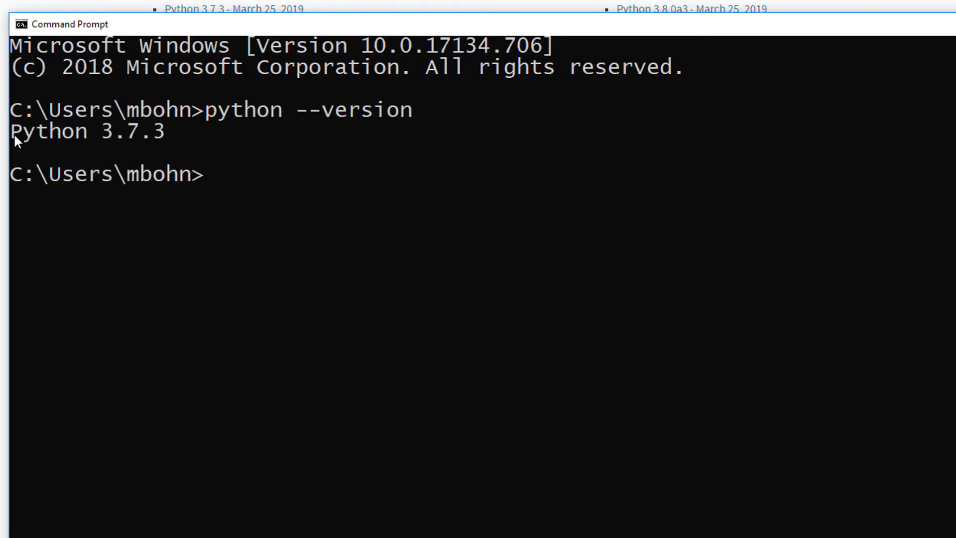
{"action": "left_click_drag", "start_coordinate": [13, 133], "coordinate": [168, 130]}
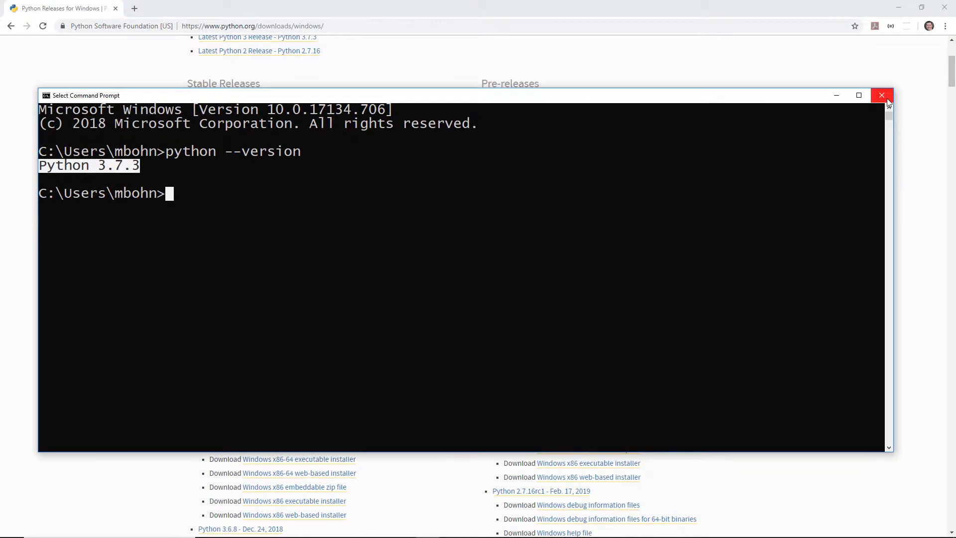
{"action": "left_click", "coordinate": [887, 98]}
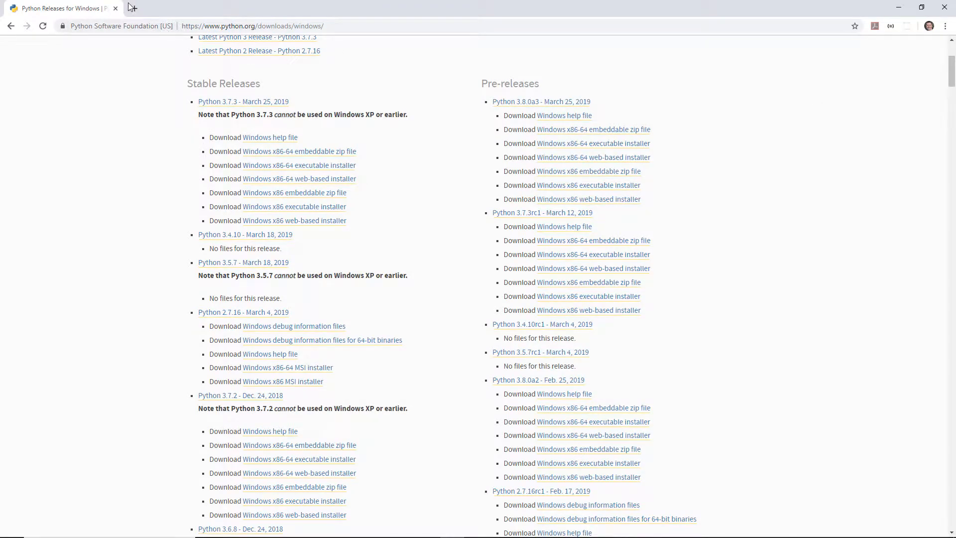
Open jetbrains.com/pycharm in a new browser tab and download the Community edition of PyCharm for Windows.
{"action": "left_click", "coordinate": [134, 8]}
{"action": "type", "text": "j"}
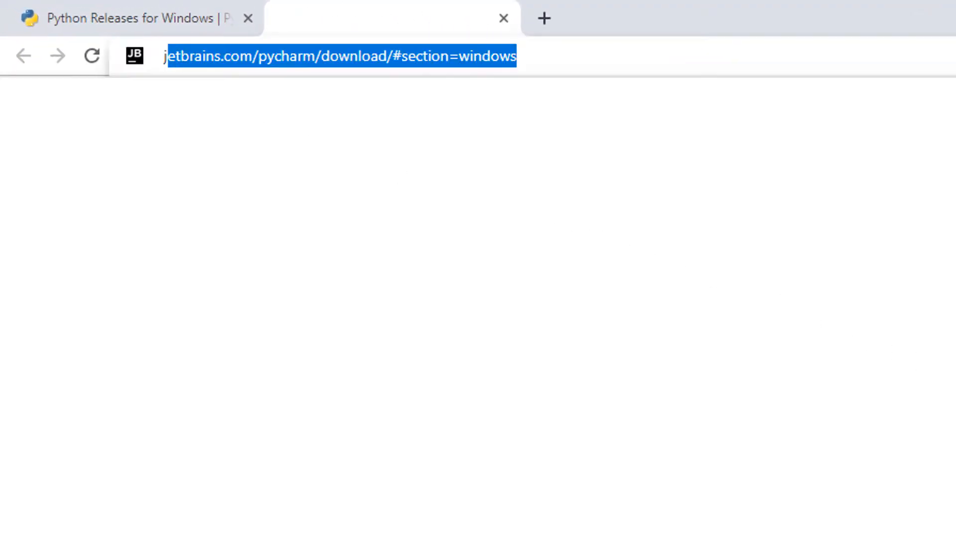
{"action": "type", "text": "etbrains.com/p"}
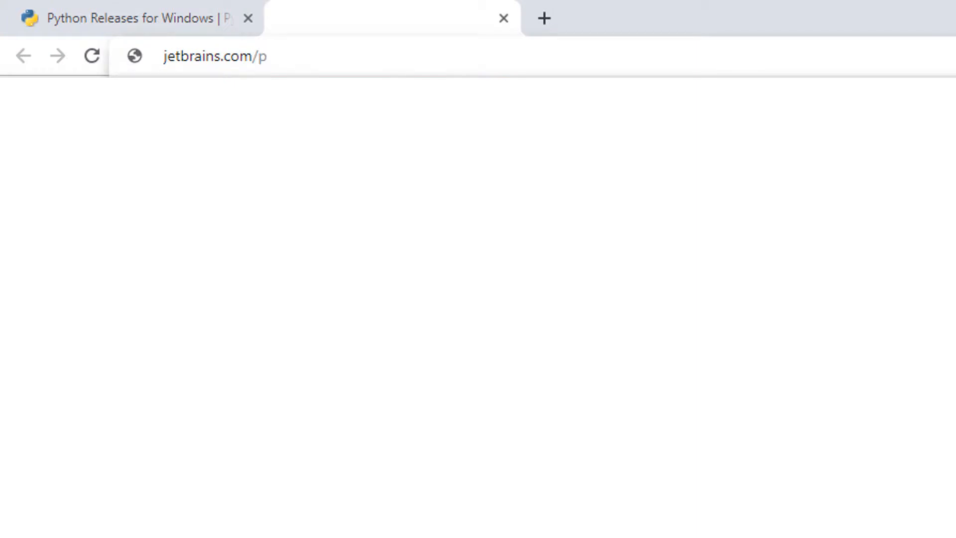
{"action": "type", "text": "ycharm"}
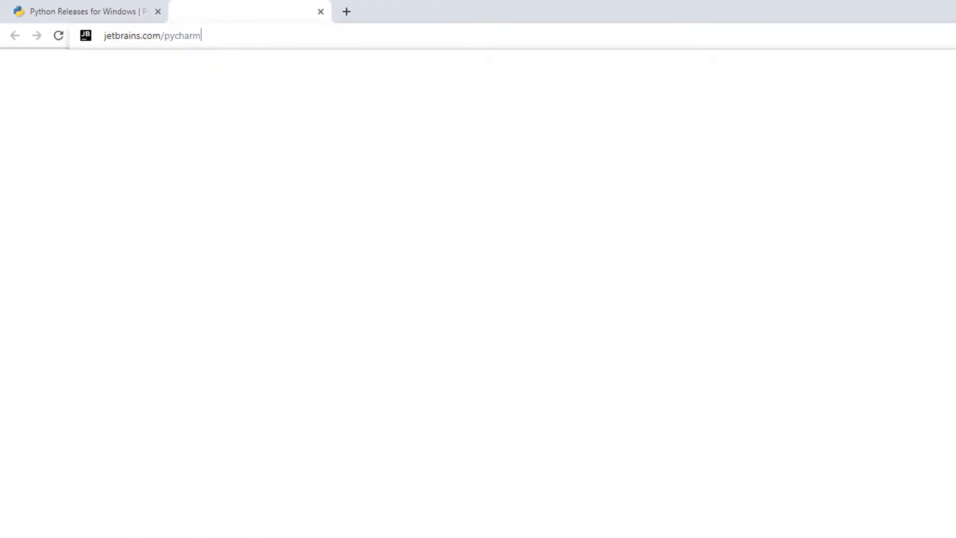
{"action": "key", "text": "Return"}
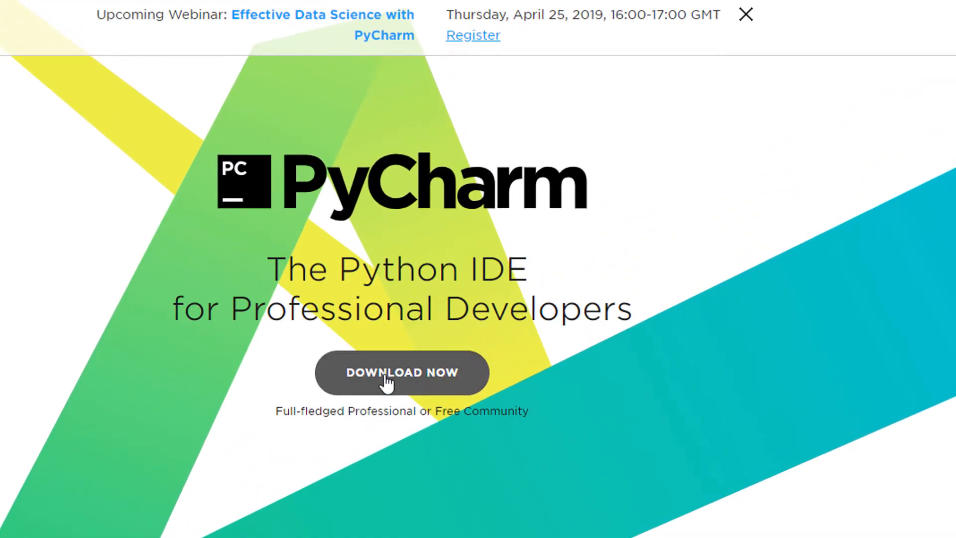
{"action": "left_click", "coordinate": [387, 383]}
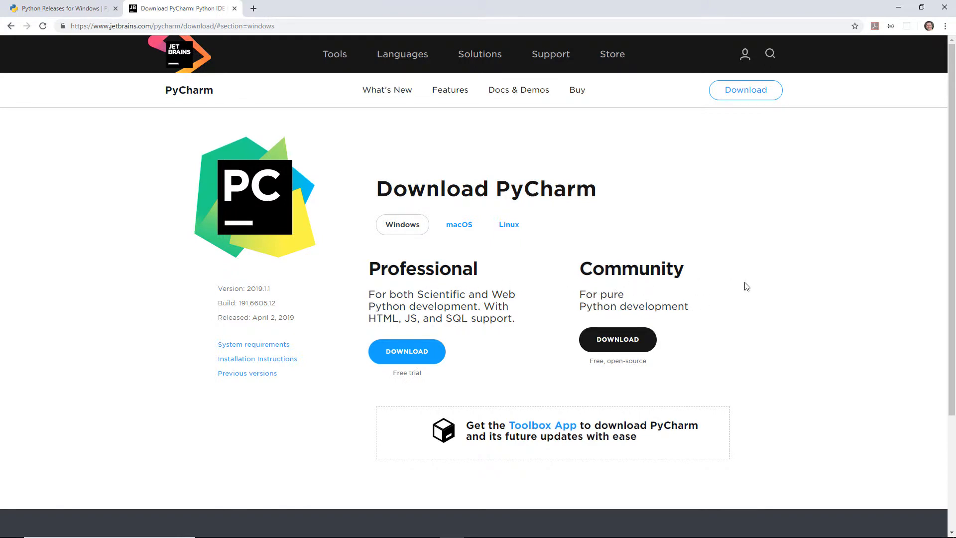
{"action": "left_click", "coordinate": [625, 341]}
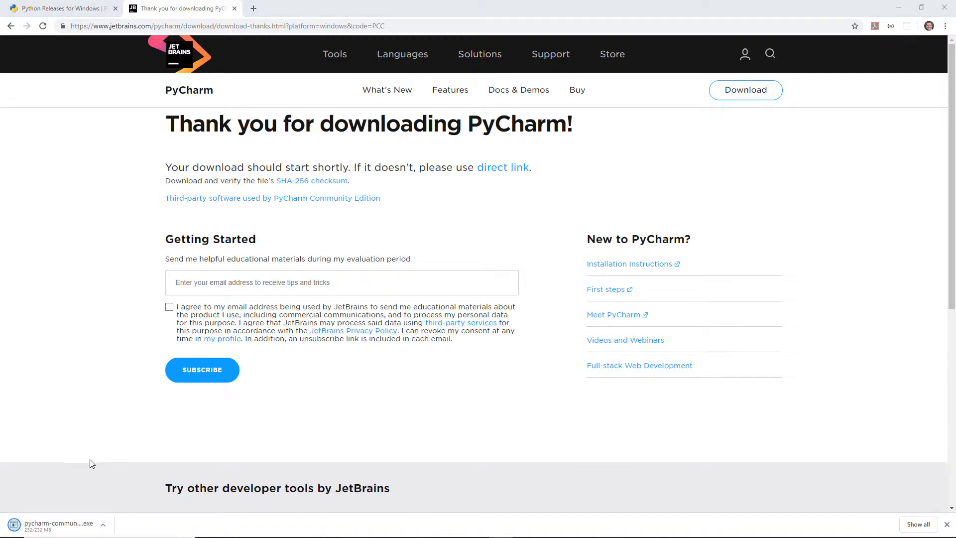
Install PyCharm Community Edition with a 64-bit launcher desktop shortcut and the launchers dir added to the PATH, finishing without a reboot.
{"action": "left_click", "coordinate": [54, 525]}
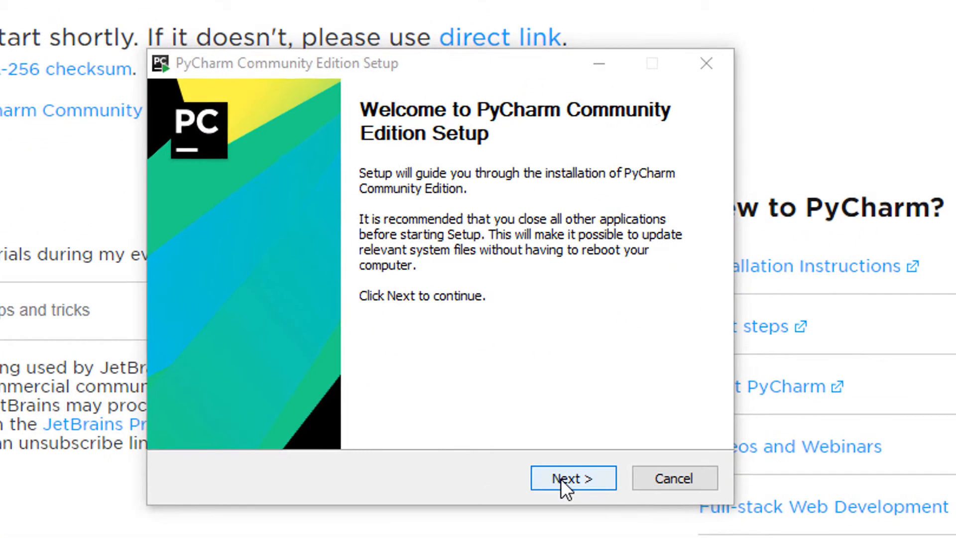
{"action": "left_click", "coordinate": [560, 479]}
{"action": "left_click", "coordinate": [561, 479]}
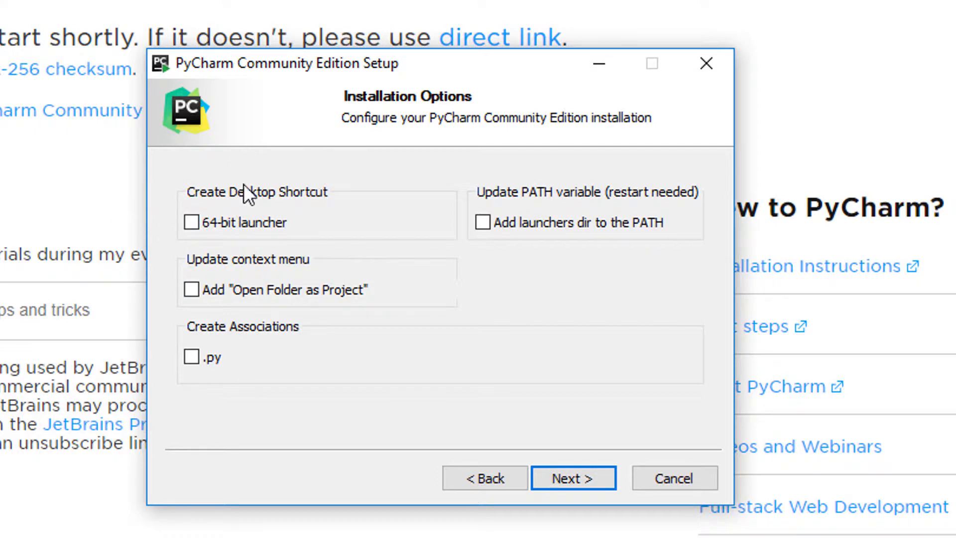
{"action": "left_click", "coordinate": [225, 222]}
{"action": "left_click", "coordinate": [525, 221]}
{"action": "left_click", "coordinate": [592, 479]}
{"action": "left_click", "coordinate": [565, 479]}
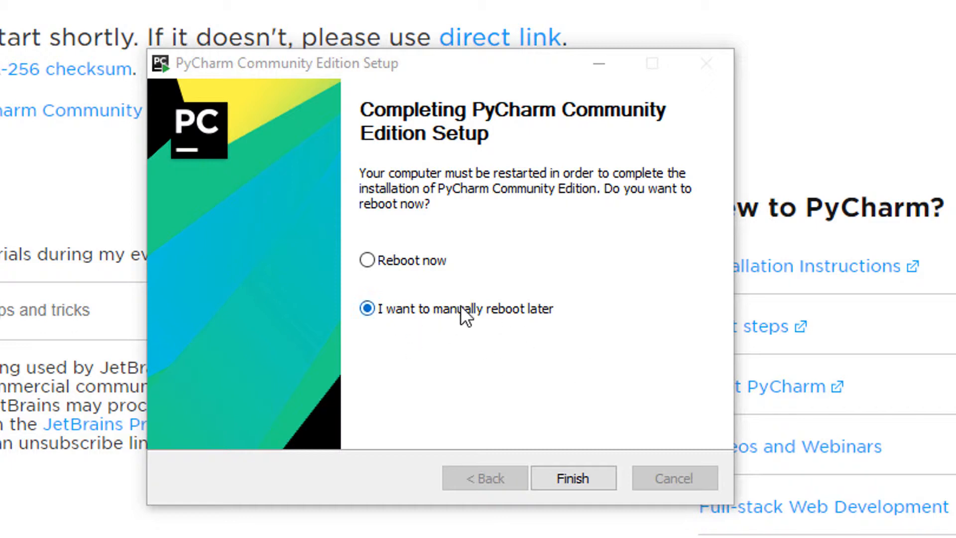
{"action": "left_click", "coordinate": [564, 473]}
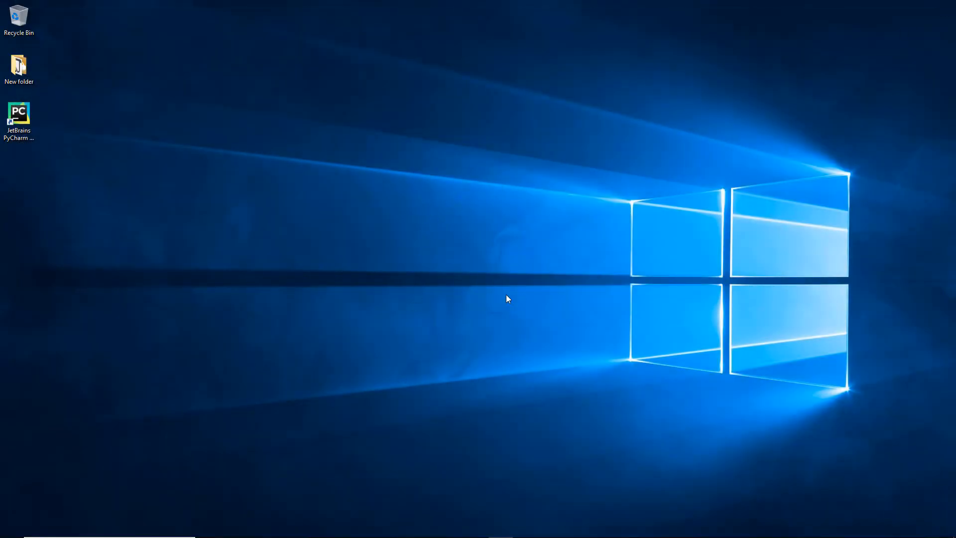
Launch PyCharm from the desktop without importing settings, and choose the Light UI theme.
{"action": "double_click", "coordinate": [21, 119]}
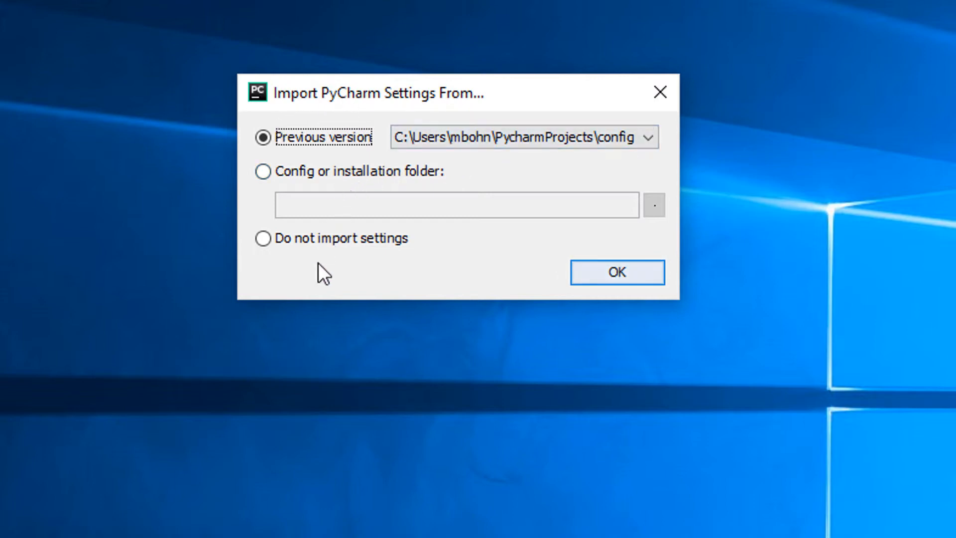
{"action": "left_click", "coordinate": [322, 240]}
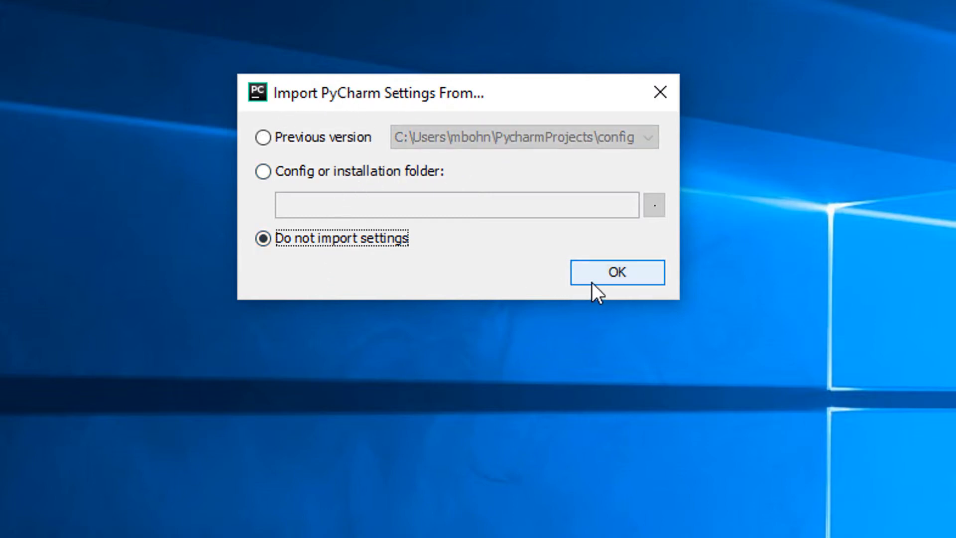
{"action": "left_click", "coordinate": [612, 274]}
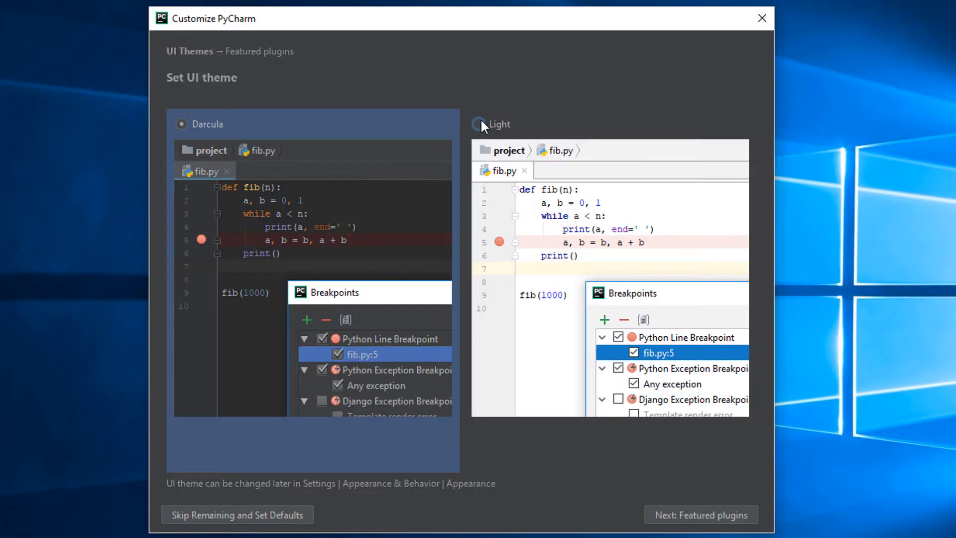
{"action": "left_click", "coordinate": [479, 124]}
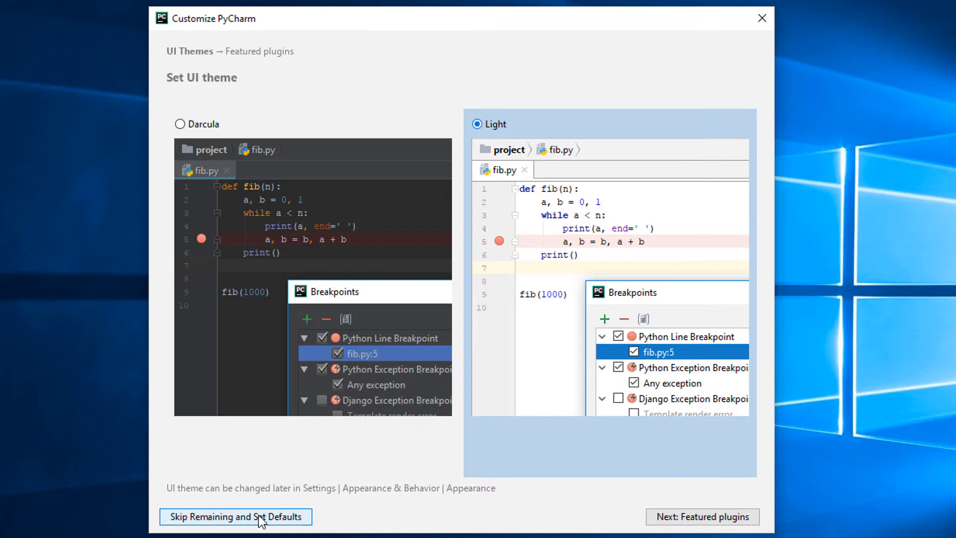
Skip the remaining setup with defaults and create a project named HelloCloud in a new Virtualenv based on Python37, dismissing the startup tip.
{"action": "left_click", "coordinate": [202, 521]}
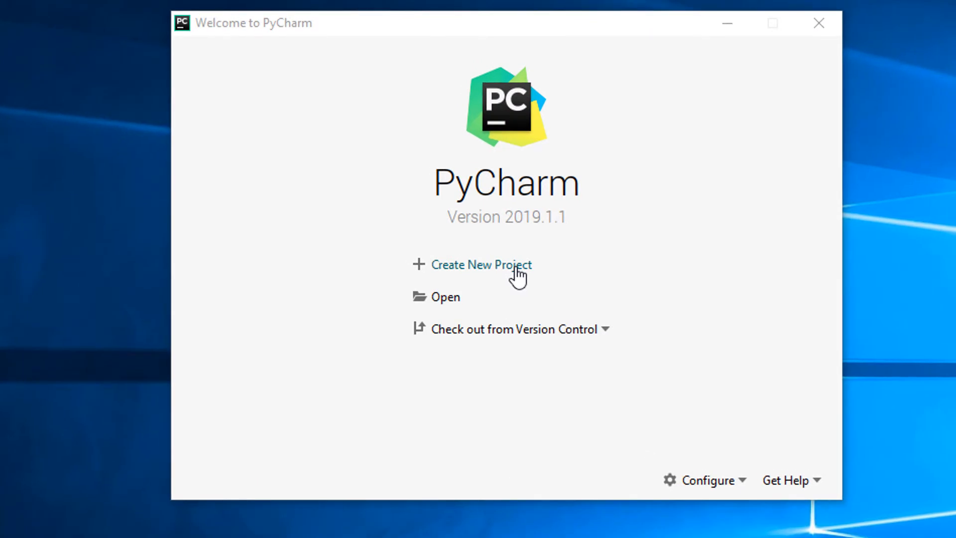
{"action": "left_click", "coordinate": [517, 269]}
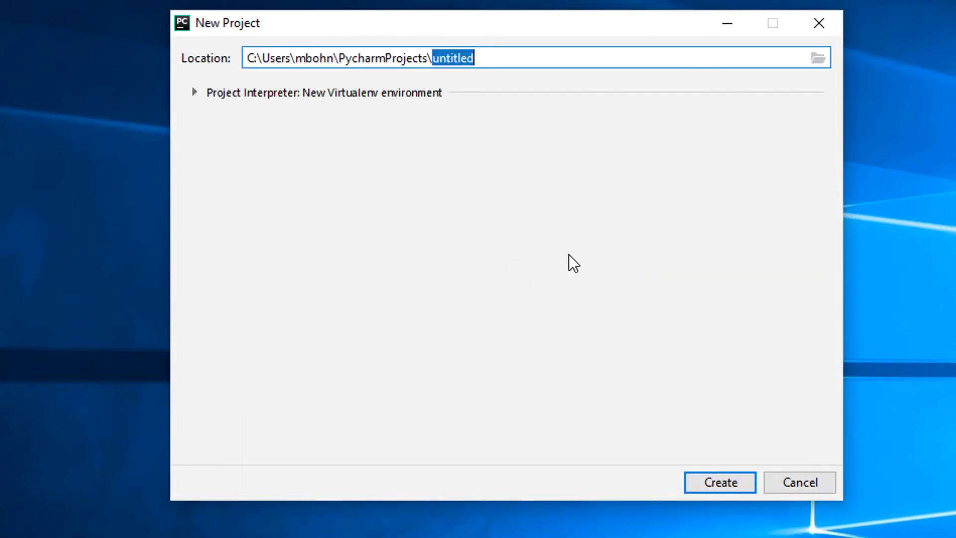
{"action": "key", "text": "BackSpace"}
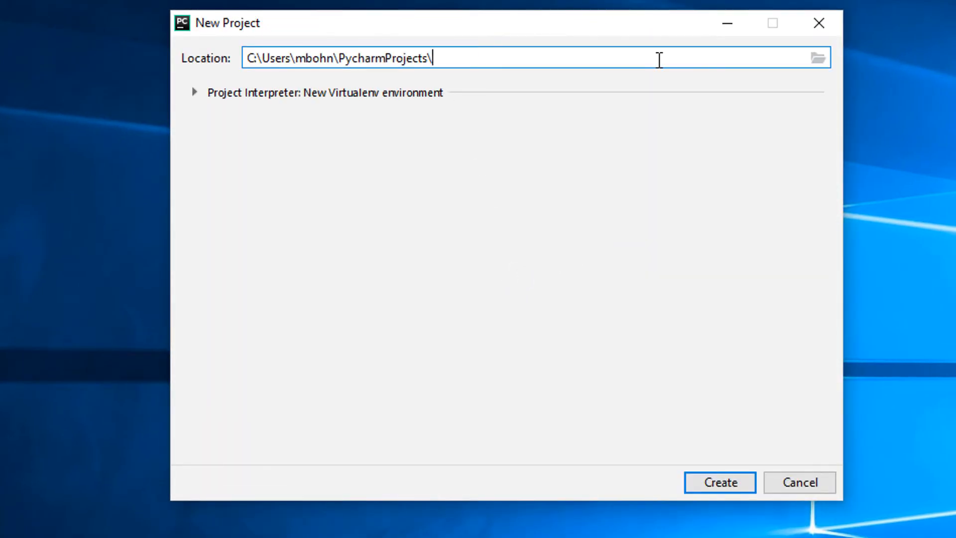
{"action": "type", "text": "HelloCloud"}
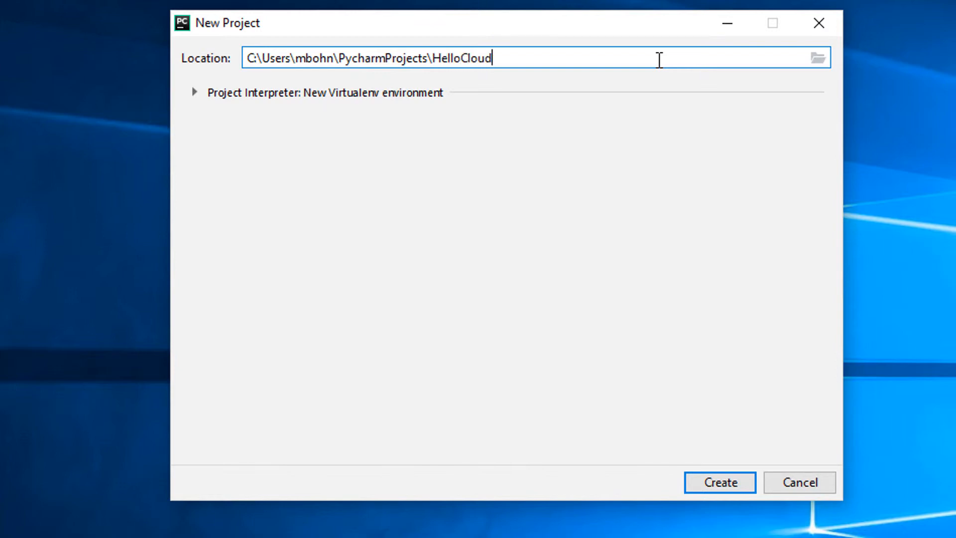
{"action": "left_click", "coordinate": [115, 80]}
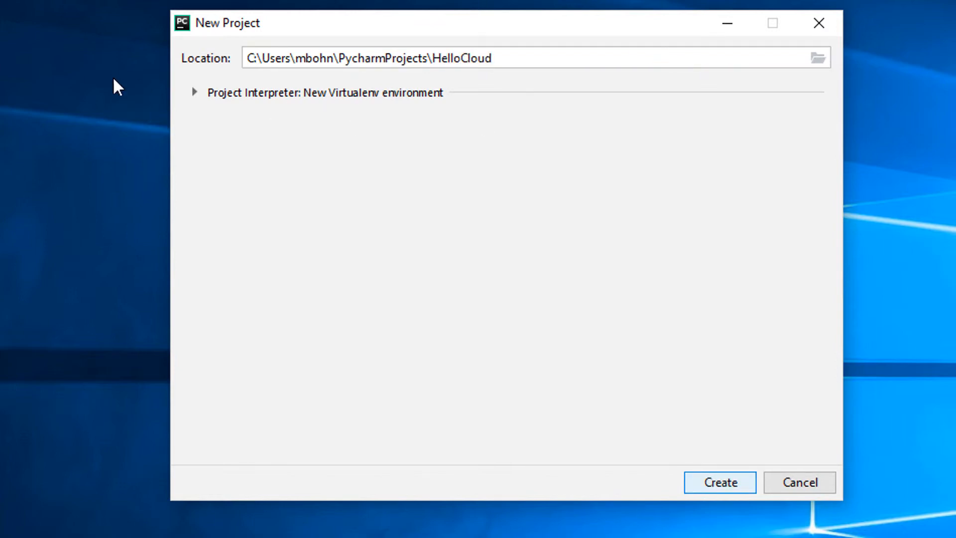
{"action": "left_click", "coordinate": [194, 93]}
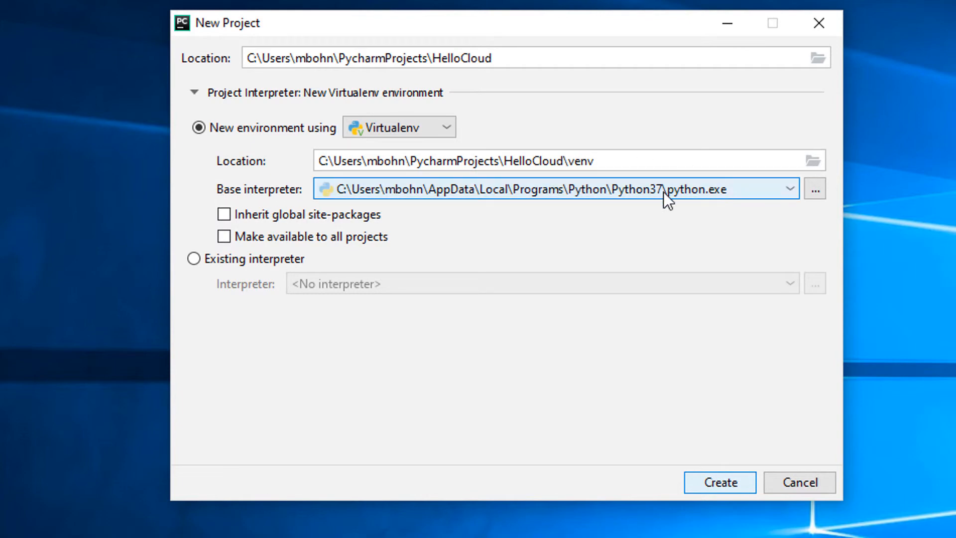
{"action": "left_click", "coordinate": [712, 479]}
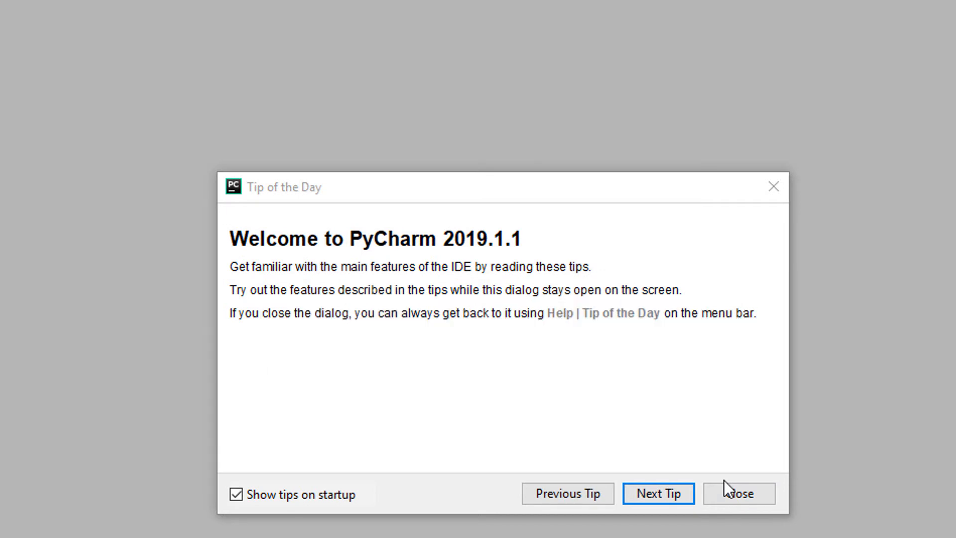
{"action": "left_click", "coordinate": [757, 495]}
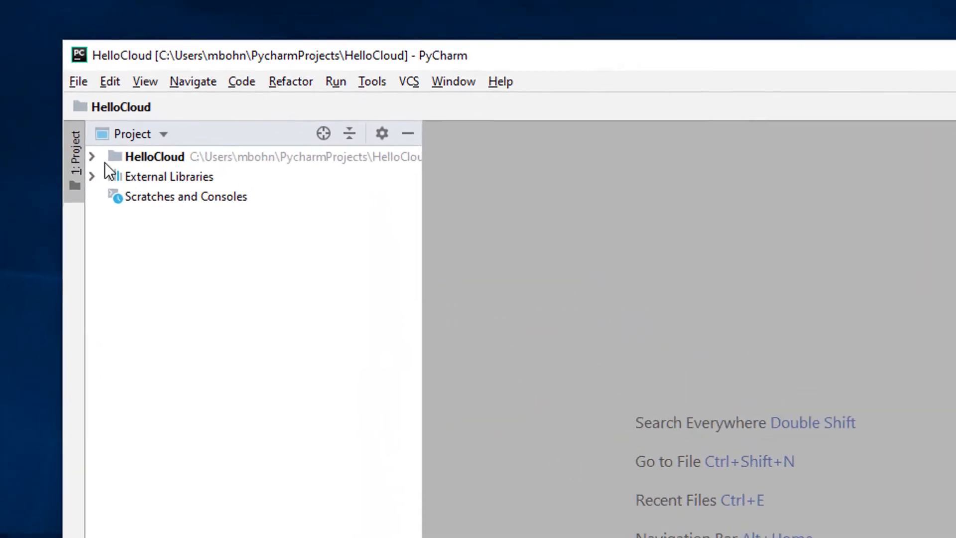
Create a new file named HelloCloud.py in the root folder of the HelloCloud project.
{"action": "left_click", "coordinate": [92, 157]}
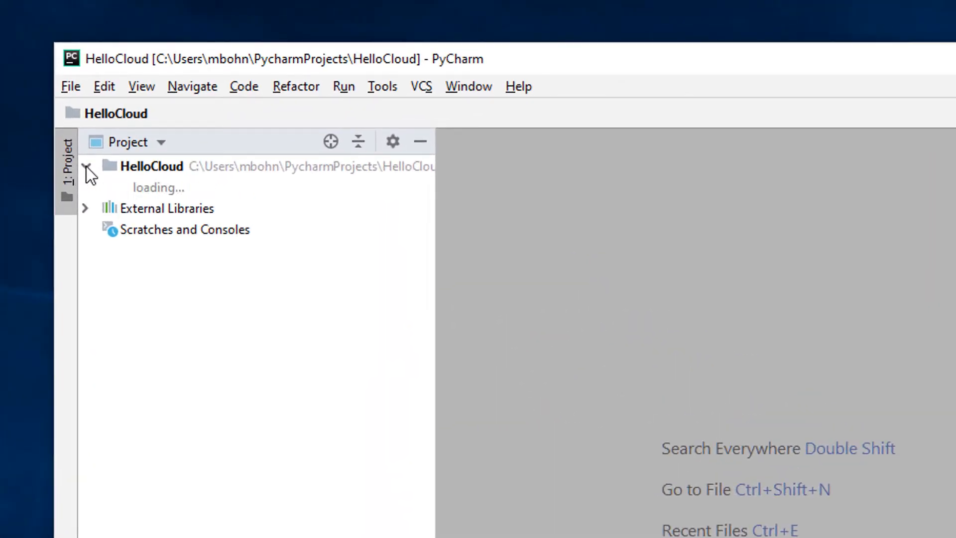
{"action": "left_click", "coordinate": [160, 165]}
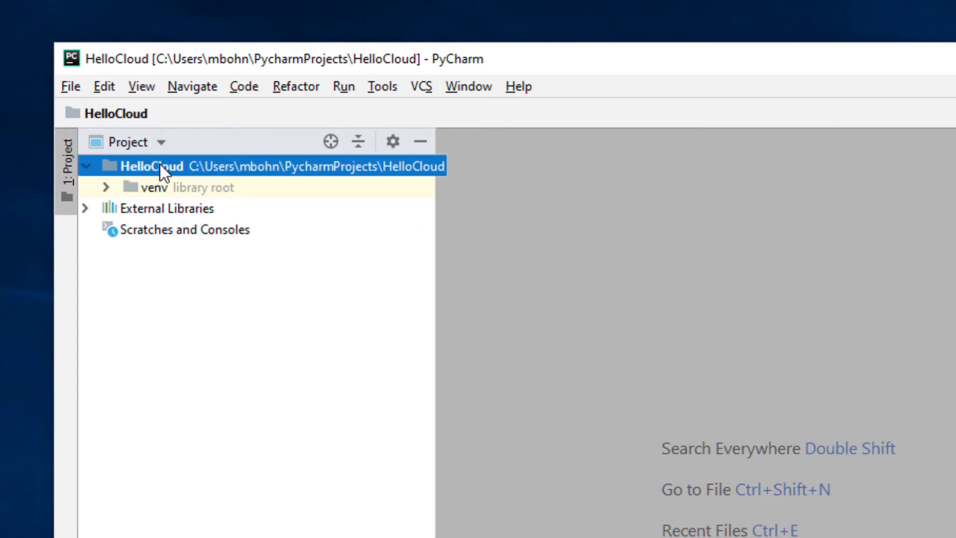
{"action": "right_click", "coordinate": [160, 163]}
{"action": "mouse_move", "coordinate": [186, 174]}
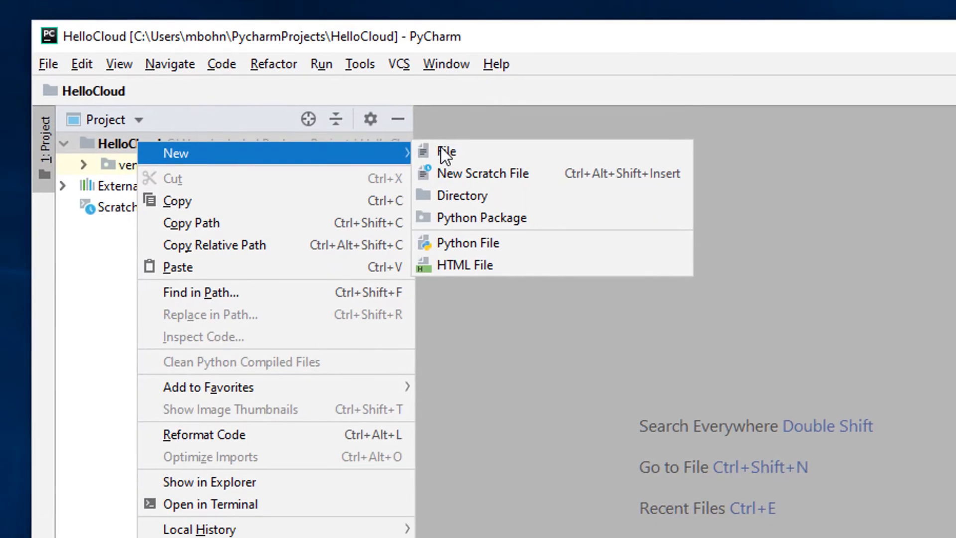
{"action": "left_click", "coordinate": [441, 148]}
{"action": "type", "text": "H"}
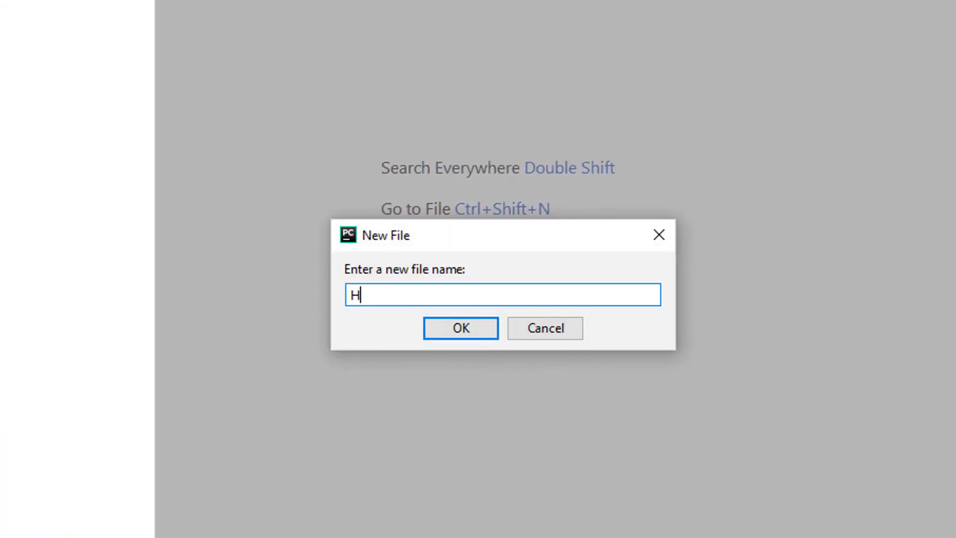
{"action": "type", "text": "ellow"}
{"action": "key", "text": "BackSpace"}
{"action": "type", "text": "Cloud.py"}
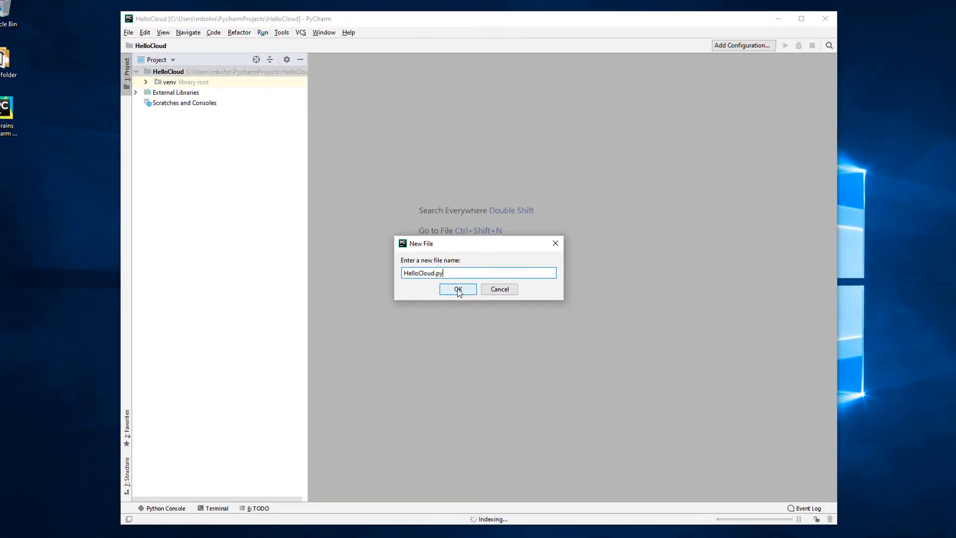
{"action": "left_click", "coordinate": [460, 328]}
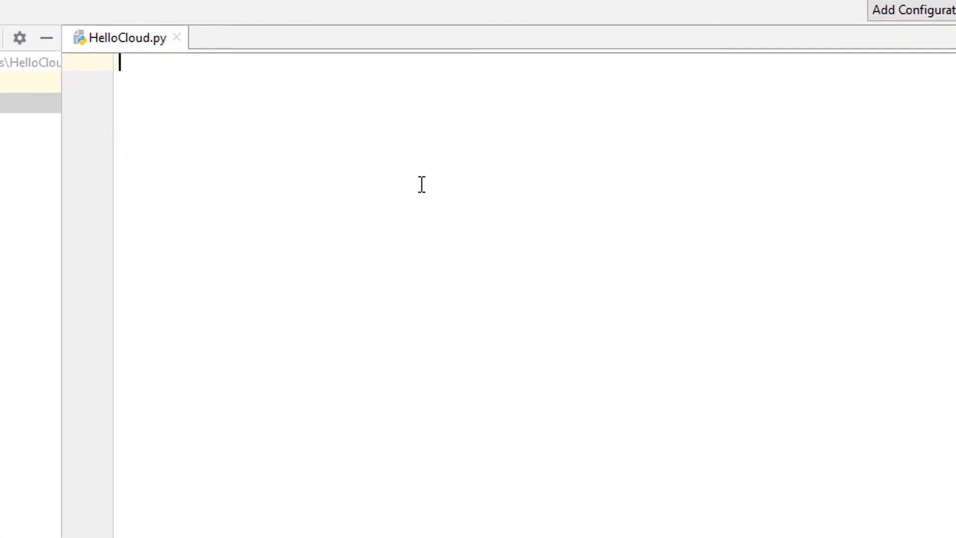
Write print("Hello Cloud!") in HelloCloud.py and insert an empty line above it.
{"action": "type", "text": "print(\""}
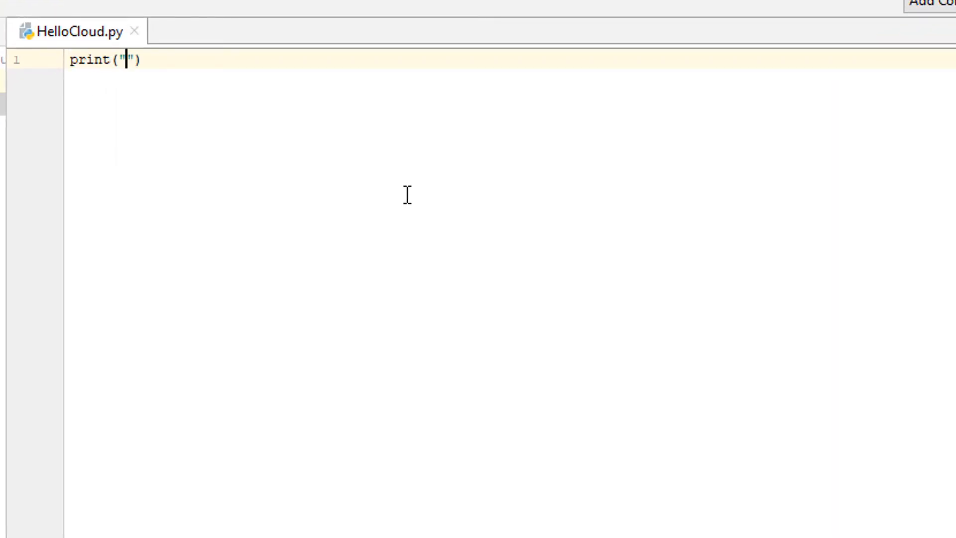
{"action": "type", "text": "Hello Cloud!"}
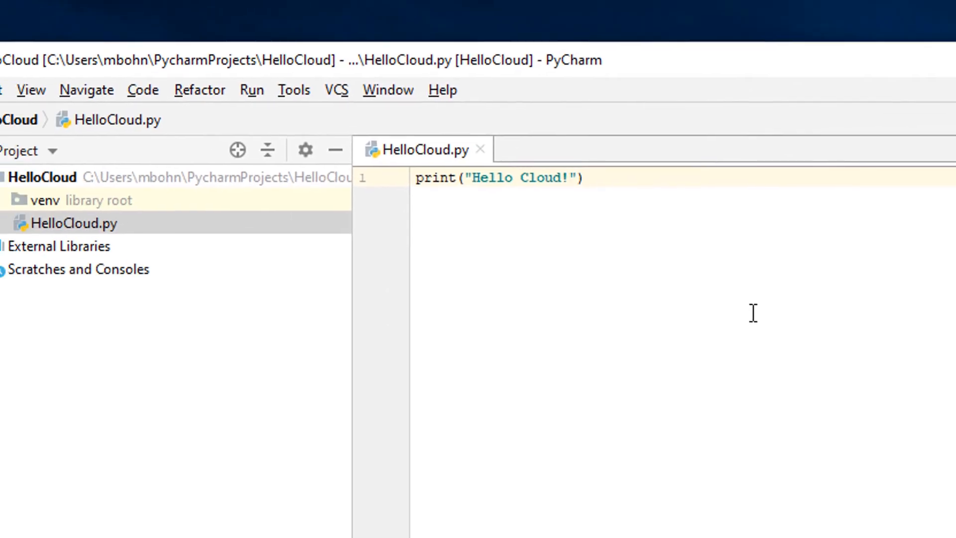
{"action": "key", "text": "ctrl+alt+Return"}
Run the HelloCloud script and highlight its printed line in the run output.
{"action": "left_click", "coordinate": [16, 10]}
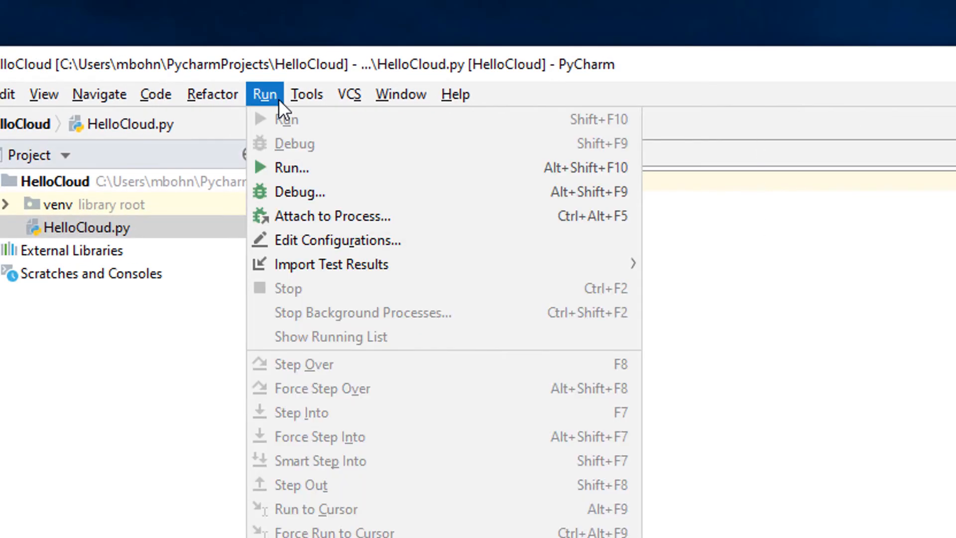
{"action": "left_click", "coordinate": [293, 168]}
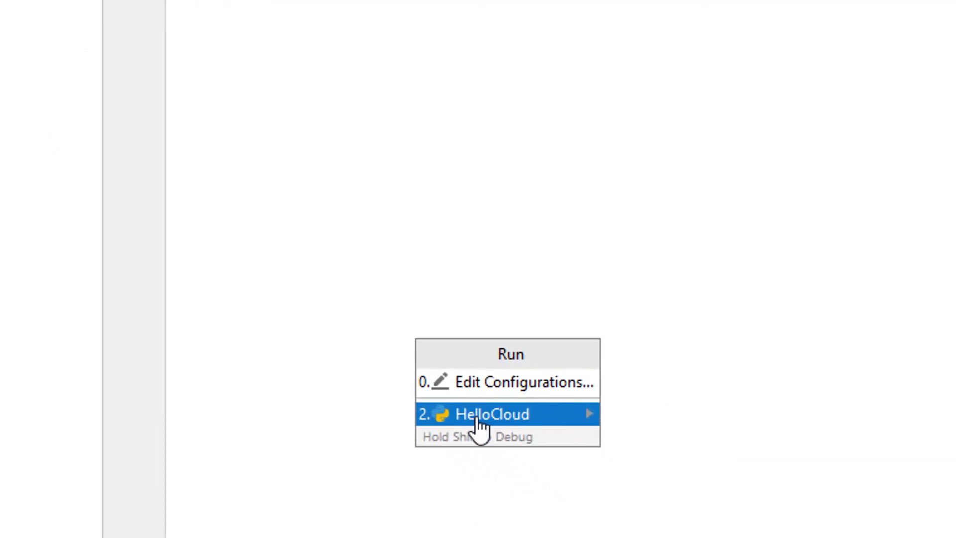
{"action": "left_click", "coordinate": [479, 424]}
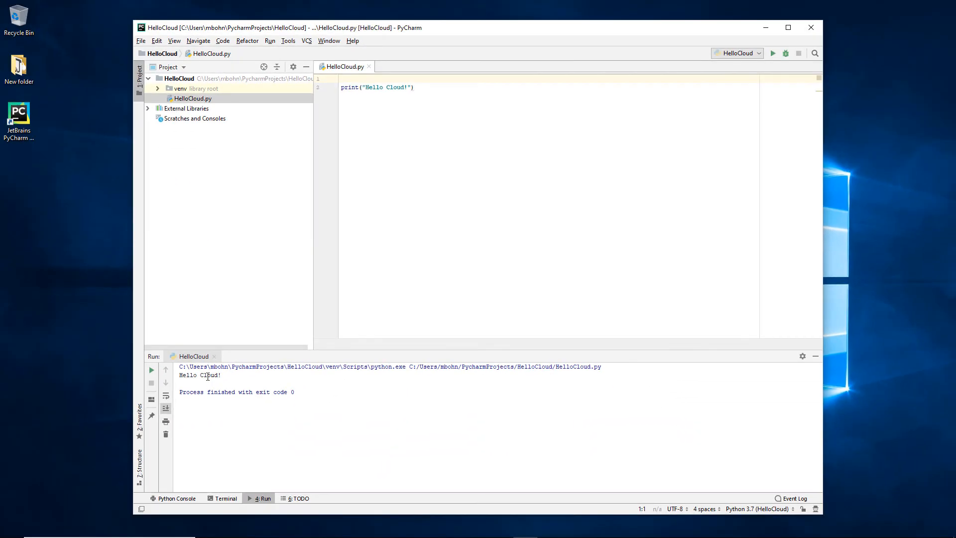
{"action": "left_click_drag", "start_coordinate": [87, 438], "coordinate": [172, 441]}
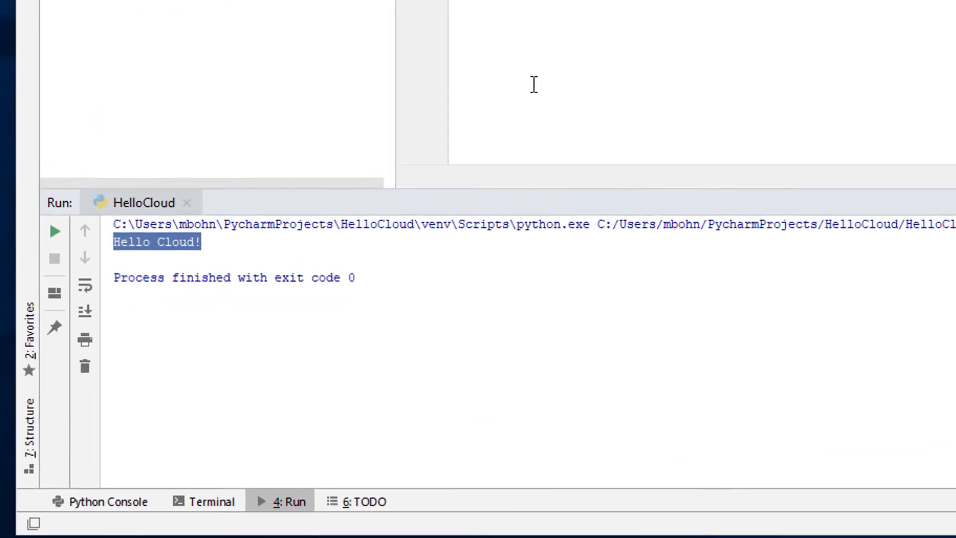
Open the Python Console and execute print("Hello Cloud!") there, checking the printed output.
{"action": "left_click", "coordinate": [115, 498]}
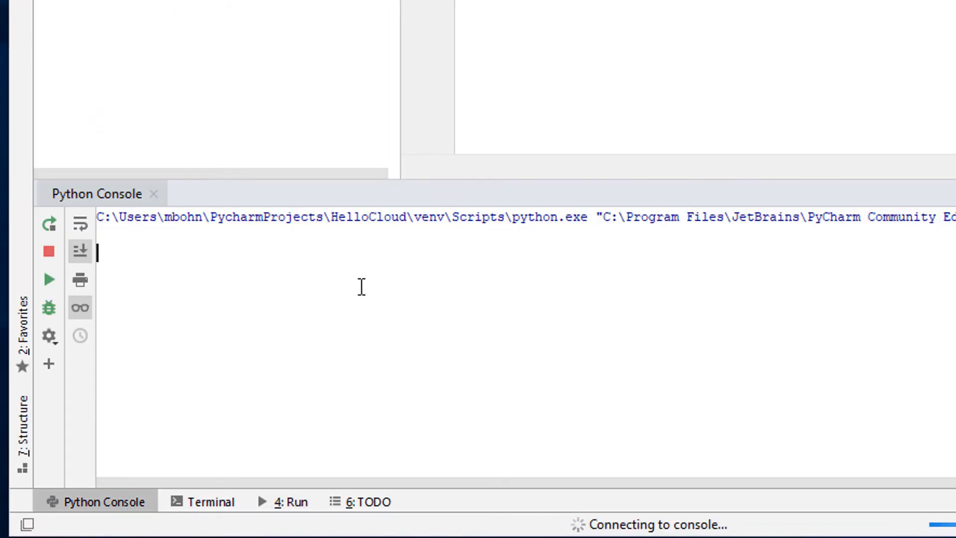
{"action": "type", "text": "p"}
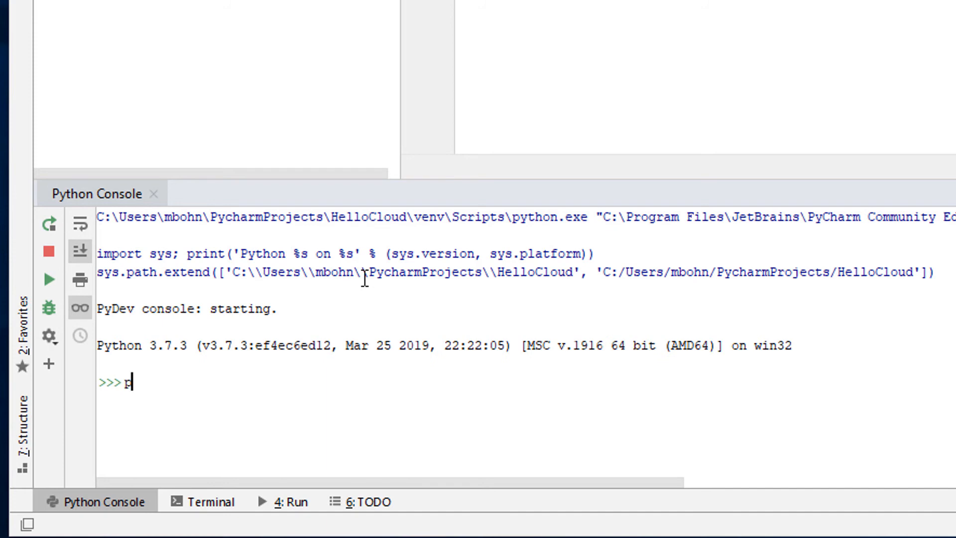
{"action": "type", "text": "rint(\"H"}
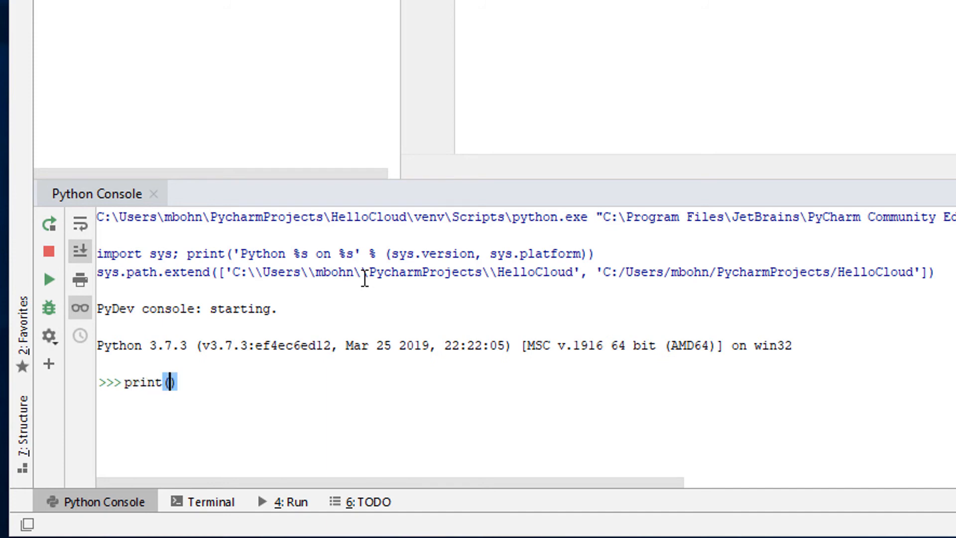
{"action": "type", "text": "ello Clo"}
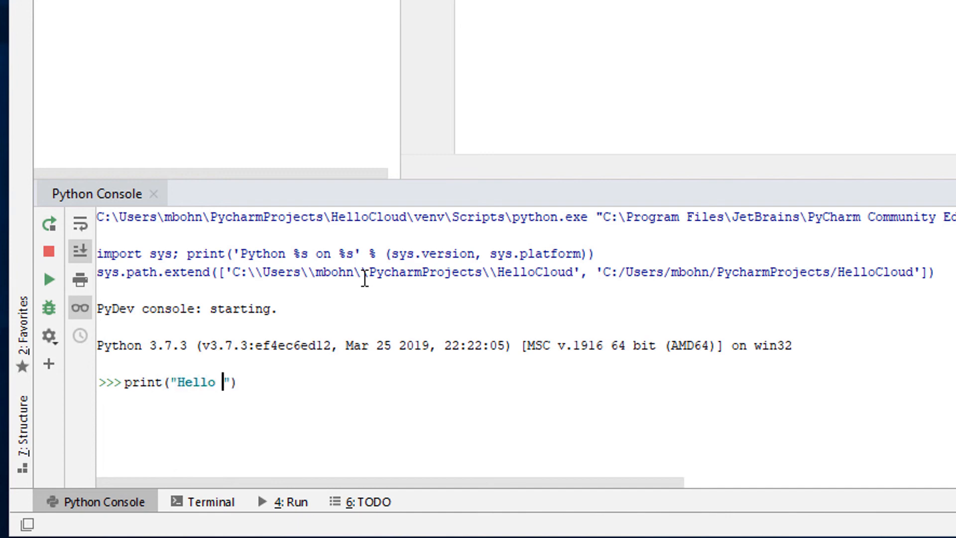
{"action": "type", "text": "ud@"}
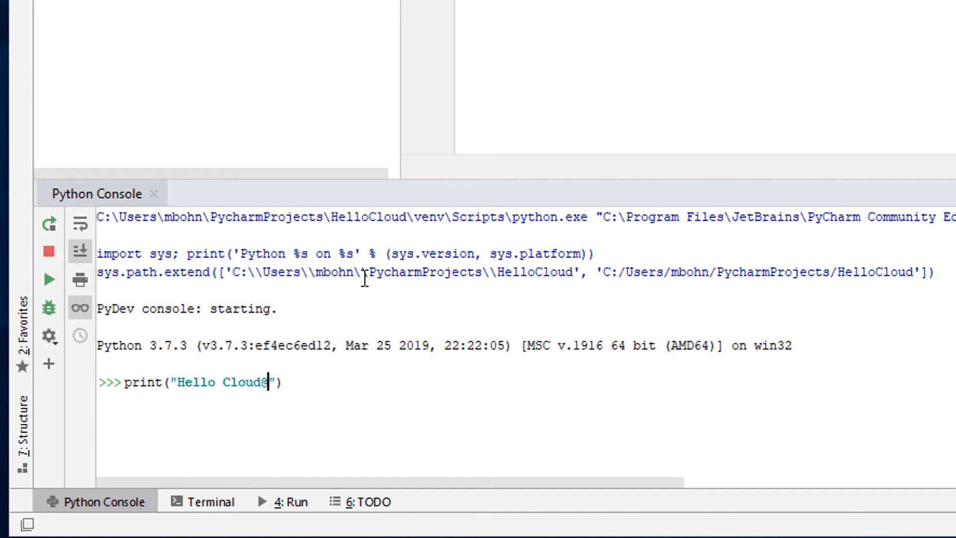
{"action": "key", "text": "BackSpace"}
{"action": "type", "text": "!"}
{"action": "key", "text": "End"}
{"action": "key", "text": "Return"}
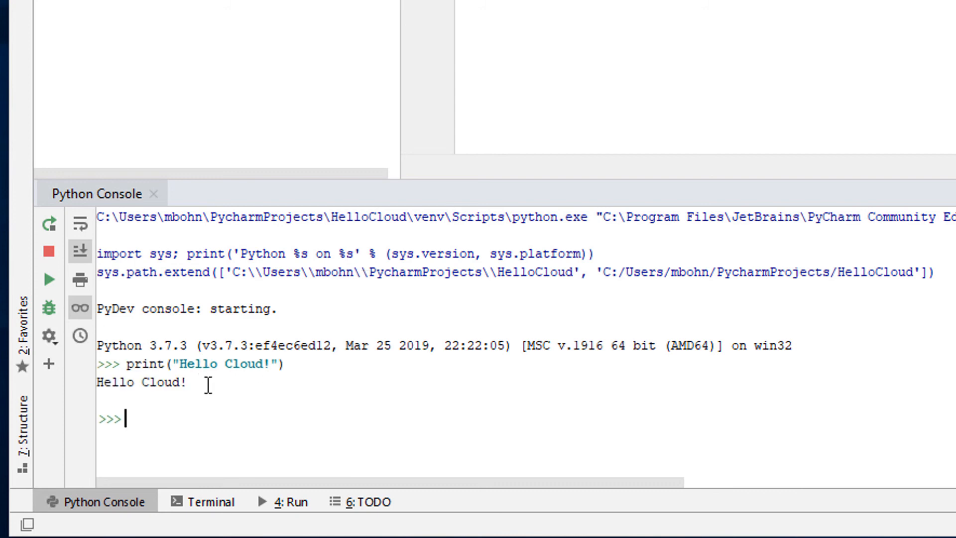
{"action": "left_click_drag", "start_coordinate": [187, 387], "coordinate": [66, 393]}
{"action": "left_click", "coordinate": [145, 382]}
{"action": "left_click", "coordinate": [203, 387]}
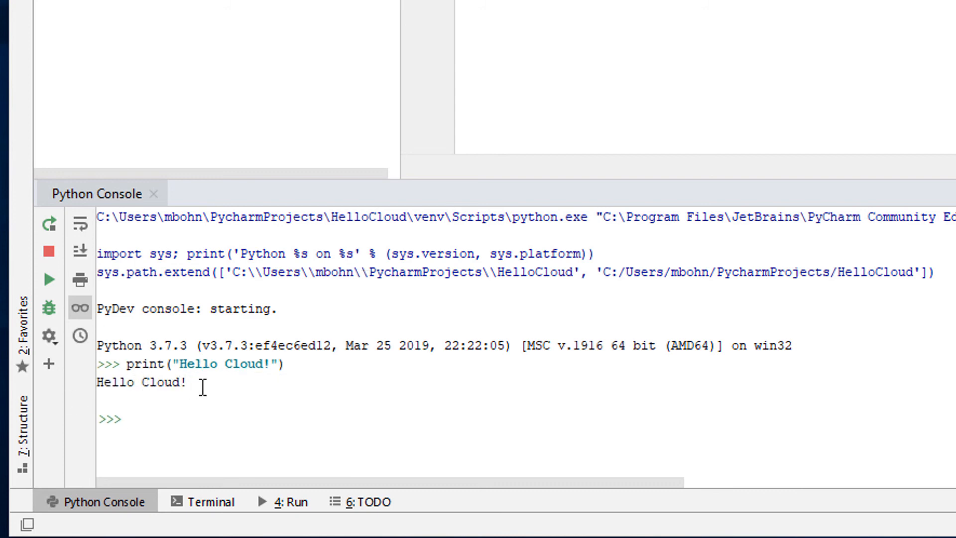